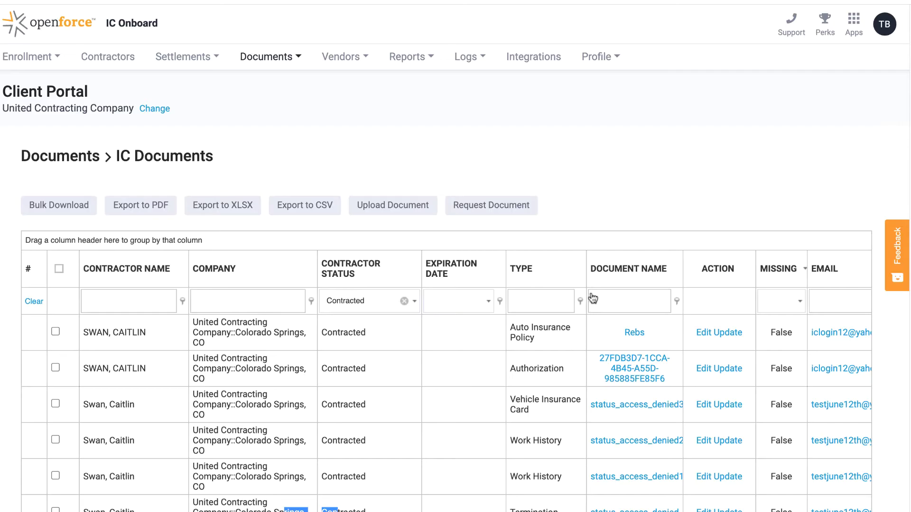
- Open the IC Documents page, then show the Column Chooser from the Email header and move it higher
left_click(284, 62)
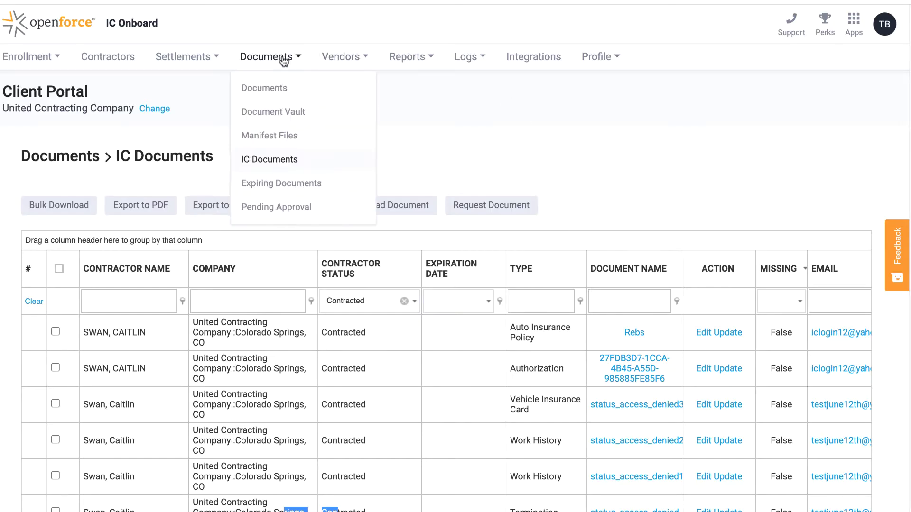
left_click(276, 161)
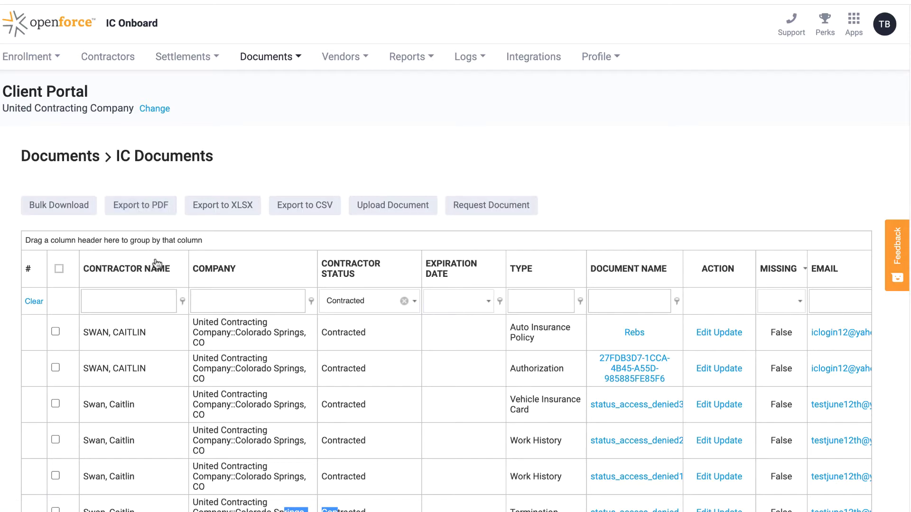
scroll(158, 264, "down", 1)
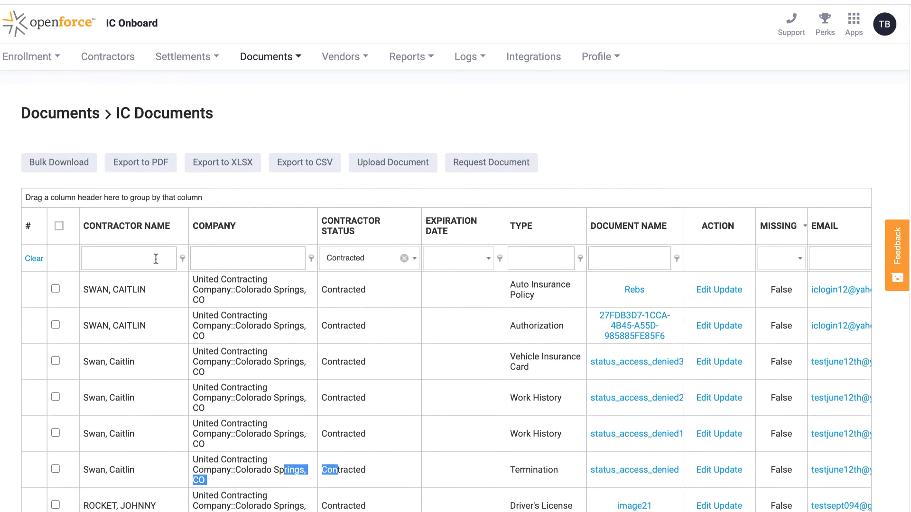
scroll(155, 259, "down", 2)
scroll(156, 260, "down", 1)
scroll(156, 260, "down", 1)
scroll(158, 264, "down", 1)
left_click_drag(205, 400, 387, 403)
scroll(439, 370, "up", 1)
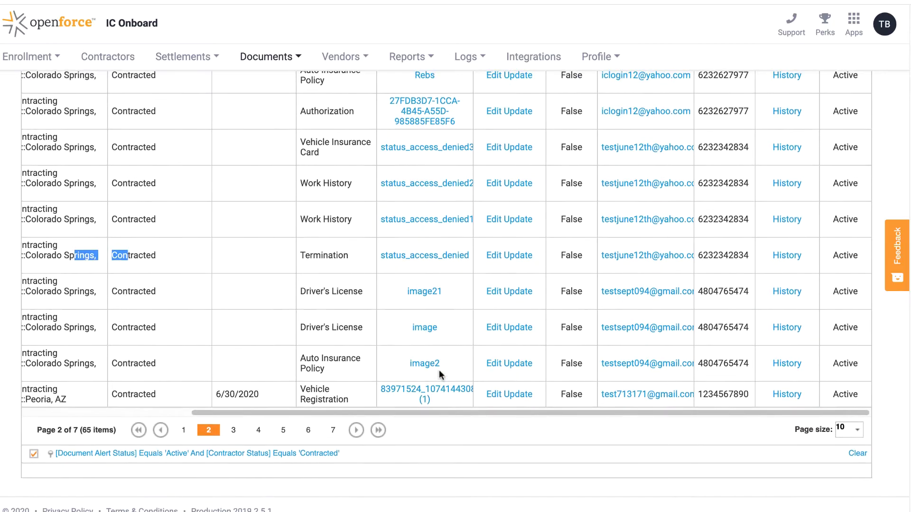
scroll(439, 376, "up", 3)
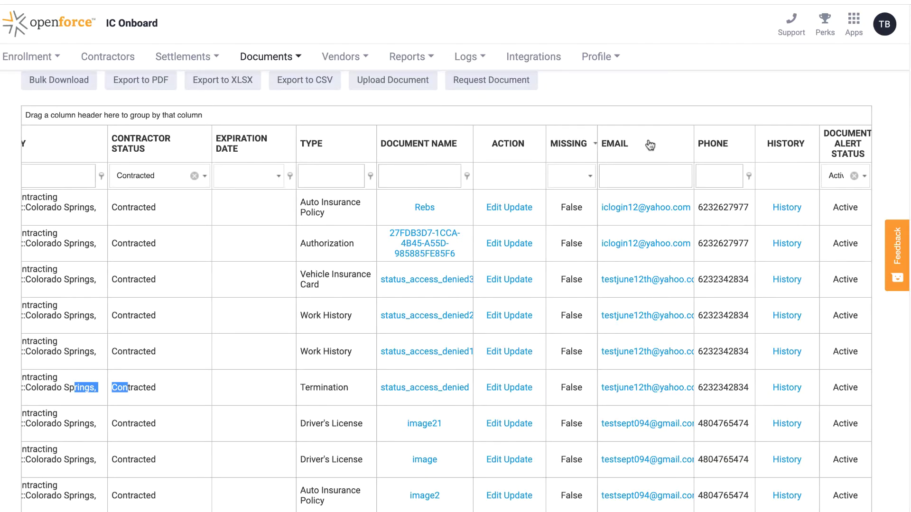
right_click(649, 146)
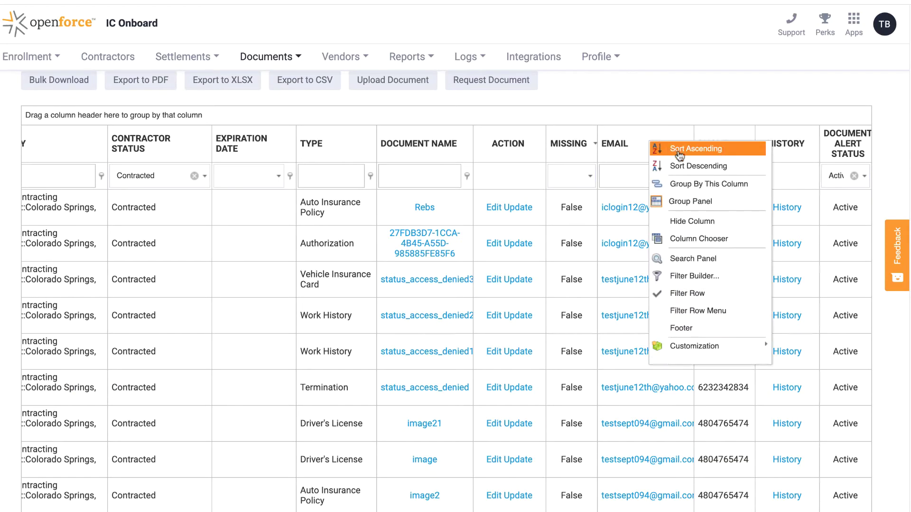
left_click(688, 240)
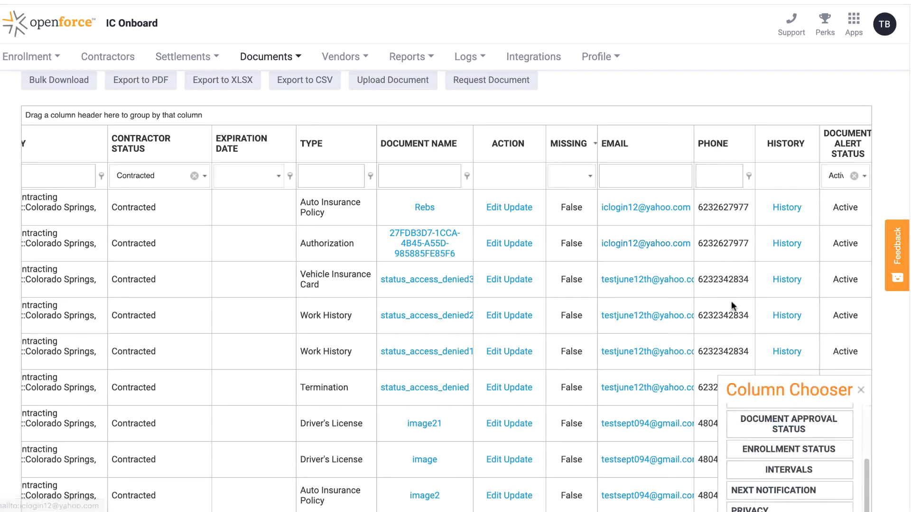
left_click_drag(753, 385, 701, 84)
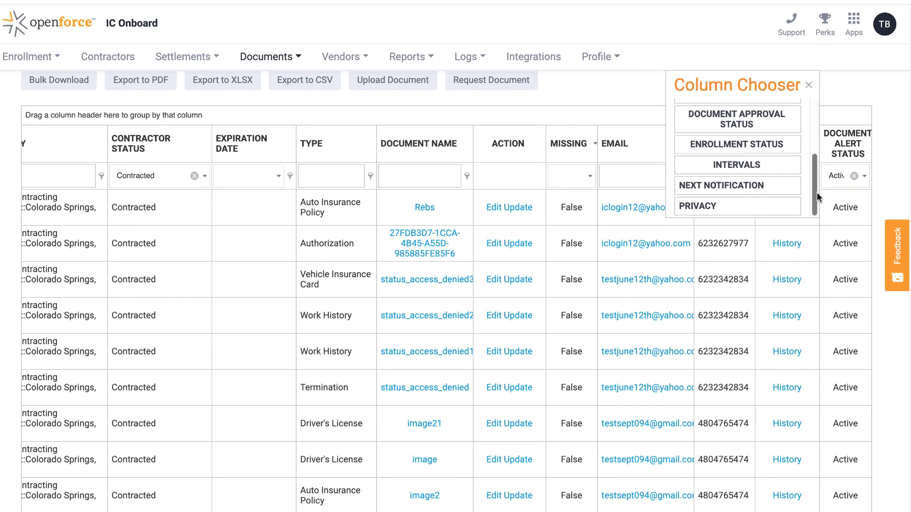
left_click_drag(817, 192, 818, 130)
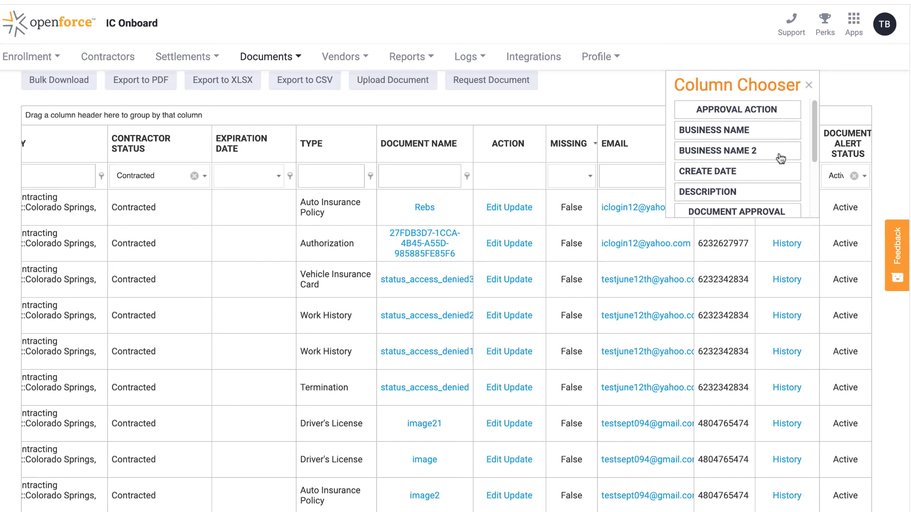
scroll(780, 158, "down", 2)
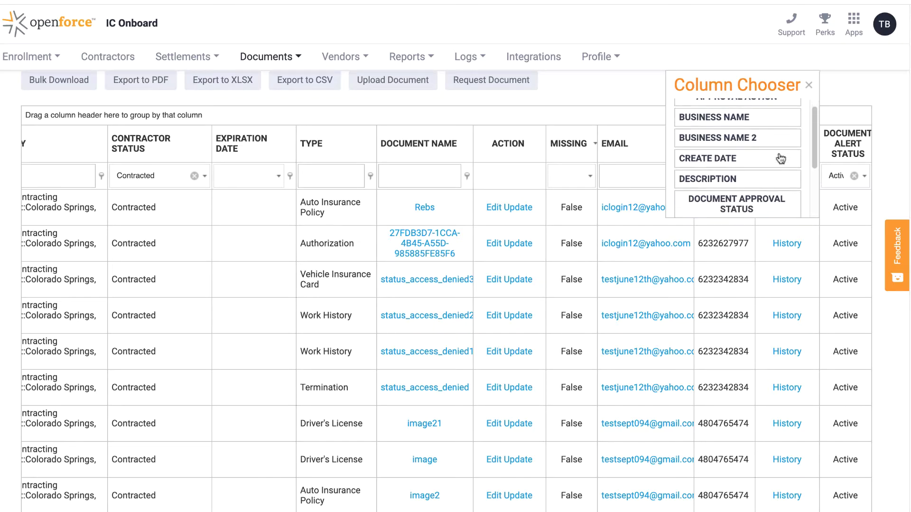
scroll(781, 159, "down", 1)
scroll(781, 158, "down", 1)
scroll(781, 158, "down", 1)
scroll(781, 159, "down", 1)
scroll(780, 158, "down", 1)
scroll(780, 159, "down", 1)
scroll(781, 159, "down", 1)
scroll(781, 158, "down", 2)
scroll(781, 158, "down", 1)
scroll(780, 158, "down", 2)
scroll(779, 157, "down", 1)
scroll(778, 156, "down", 1)
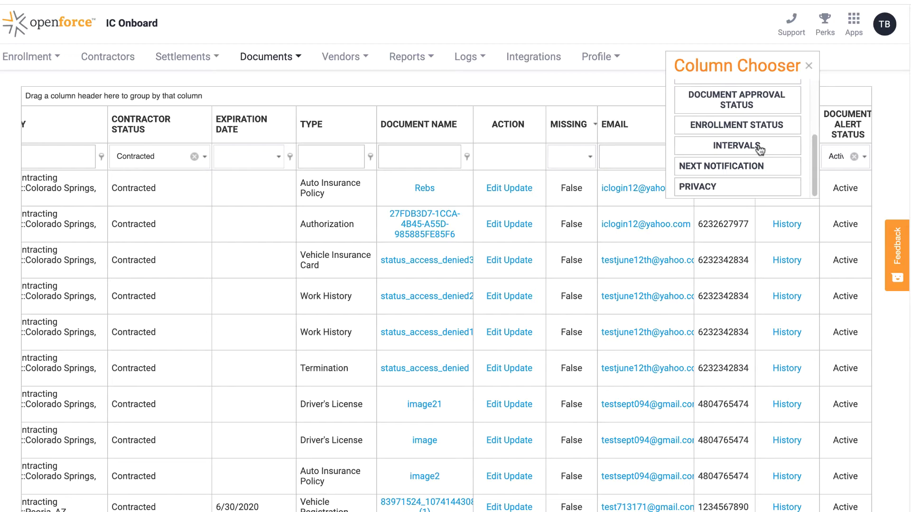
- Insert the Intervals column between Expiration Date and Type in the grid header
mouse_move(760, 148)
left_mouse_down()
mouse_move(411, 93)
mouse_move(298, 127)
left_mouse_up()
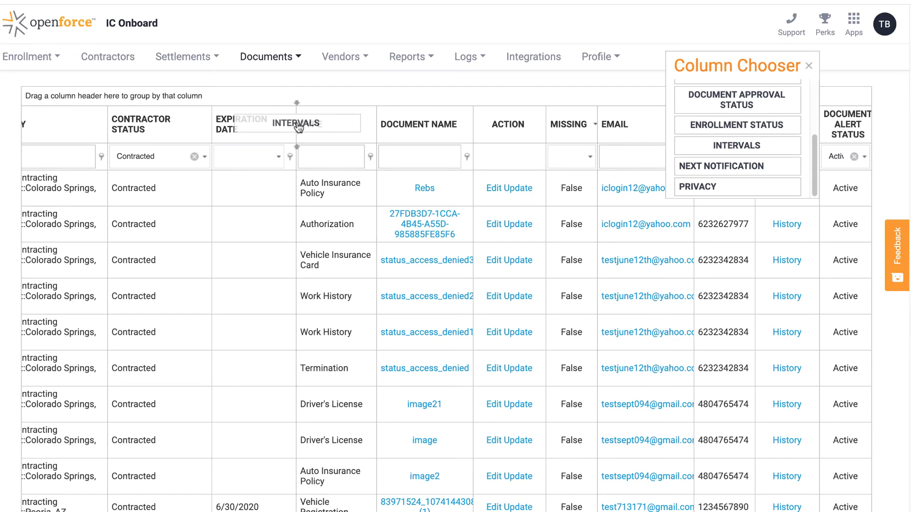
left_click_drag(297, 122, 294, 121)
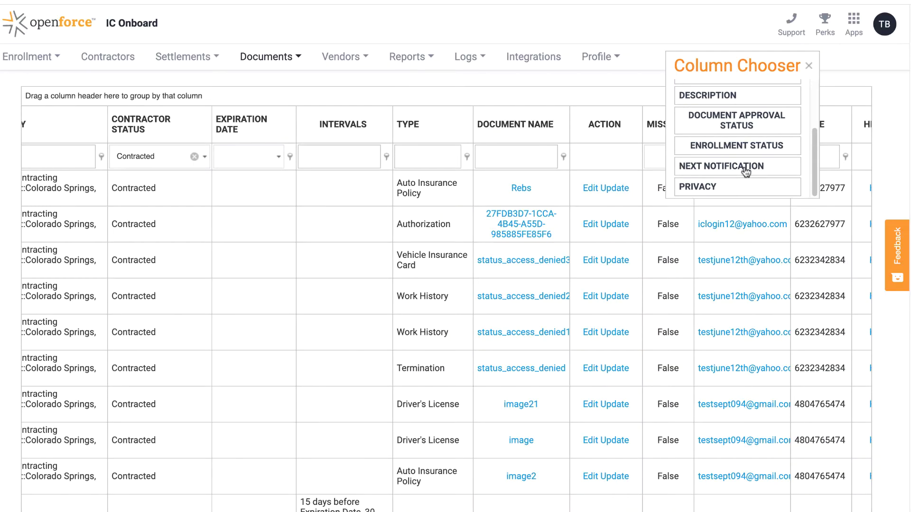
scroll(744, 171, "up", 1)
scroll(746, 171, "up", 1)
scroll(746, 171, "up", 1)
scroll(745, 171, "up", 1)
scroll(745, 171, "up", 1)
scroll(745, 171, "up", 1)
scroll(745, 171, "up", 1)
scroll(745, 170, "up", 1)
scroll(745, 171, "up", 1)
scroll(745, 172, "up", 1)
scroll(746, 172, "up", 1)
scroll(746, 172, "up", 1)
scroll(745, 172, "up", 1)
scroll(746, 172, "up", 1)
scroll(745, 172, "up", 1)
scroll(745, 173, "up", 1)
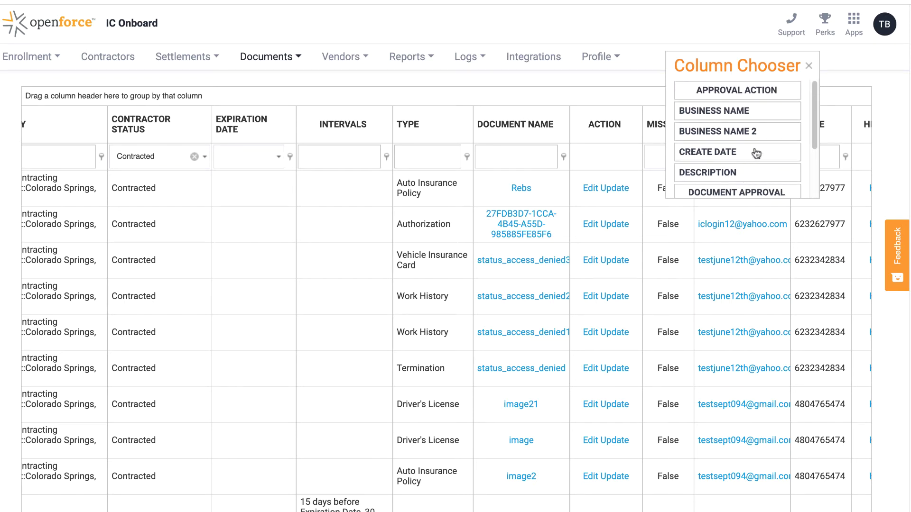
- Place Business Name left of Contractor Status and shift the Column Chooser leftward
mouse_move(747, 116)
left_mouse_down()
mouse_move(185, 109)
mouse_move(131, 129)
left_mouse_up()
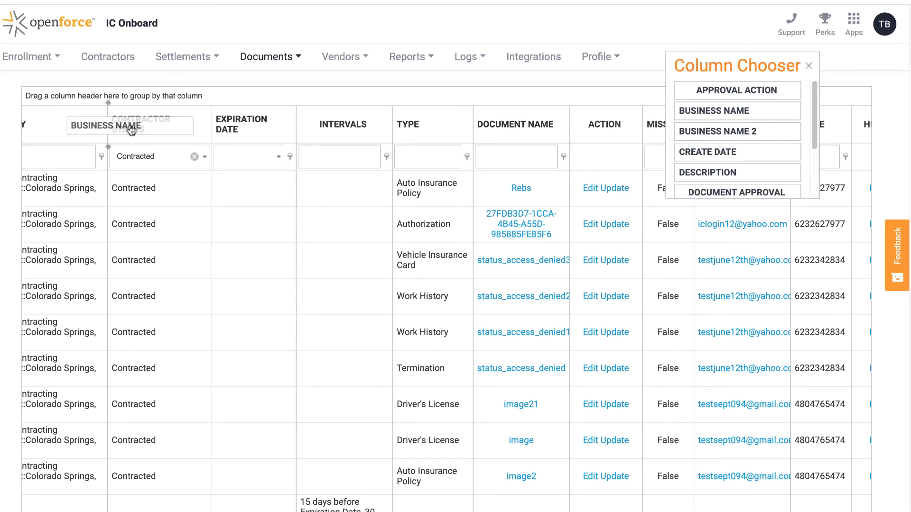
left_click_drag(131, 129, 130, 127)
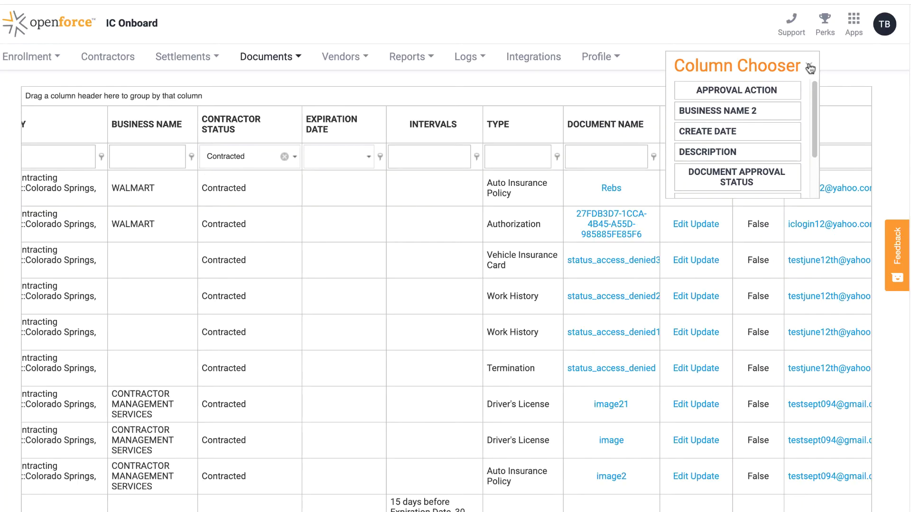
left_click_drag(772, 66, 697, 66)
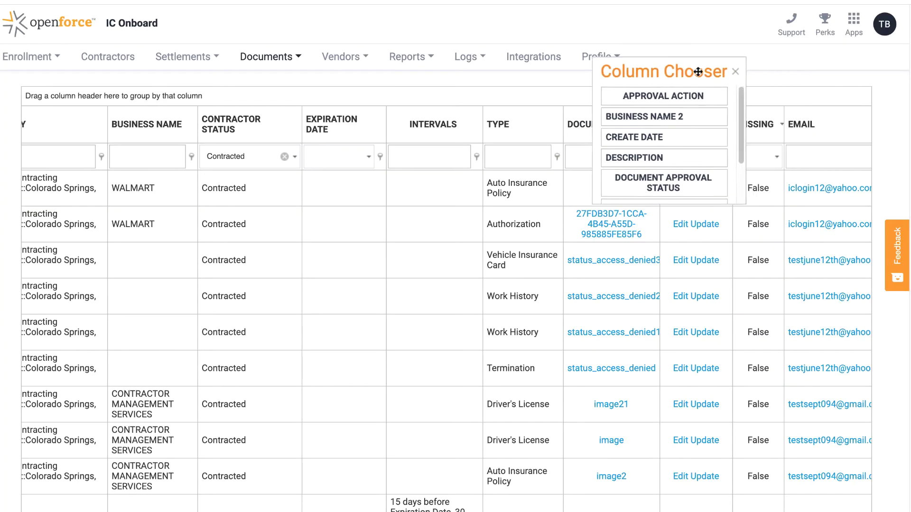
scroll(780, 155, "down", 3)
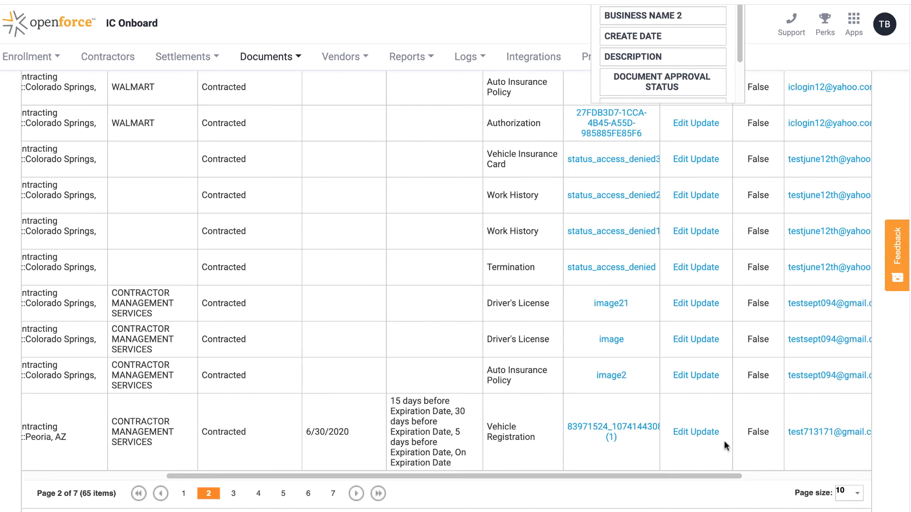
left_click_drag(705, 477, 867, 447)
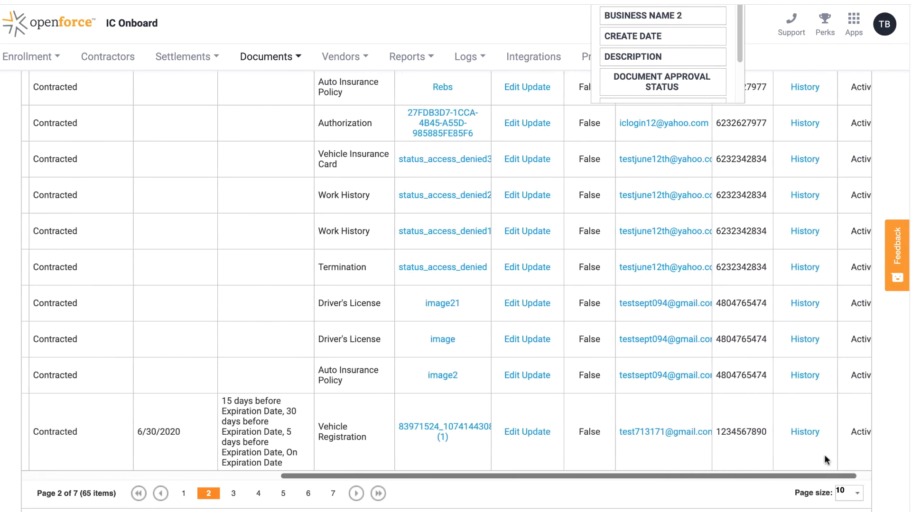
scroll(825, 385, "up", 2)
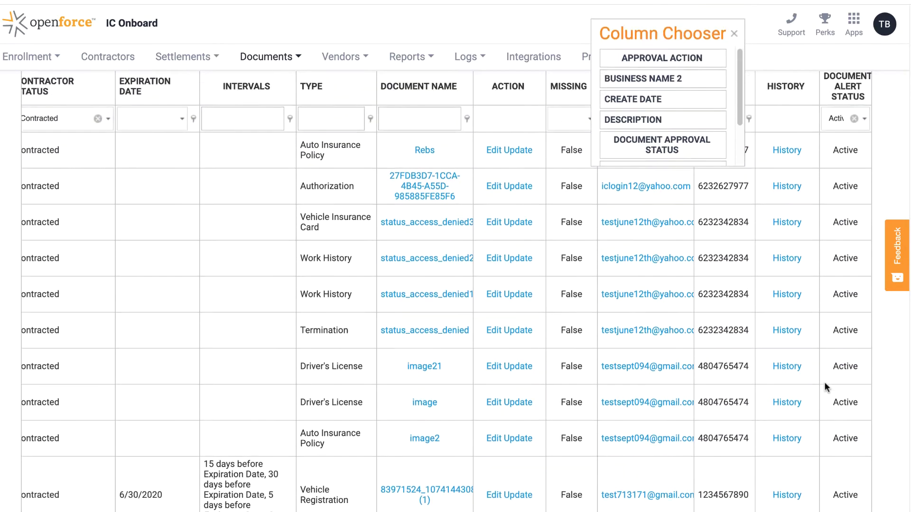
scroll(825, 381, "up", 1)
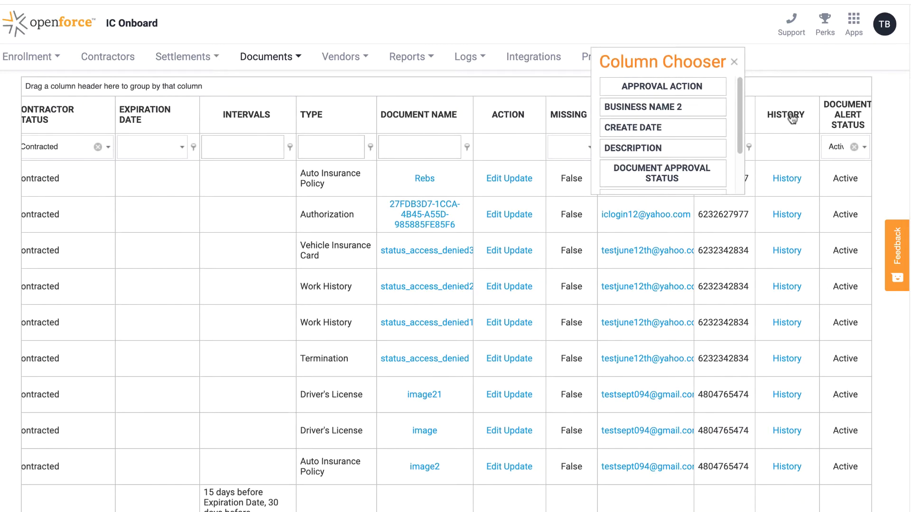
- Drag the History column header into the Column Chooser to hide it
left_click_drag(791, 118, 670, 127)
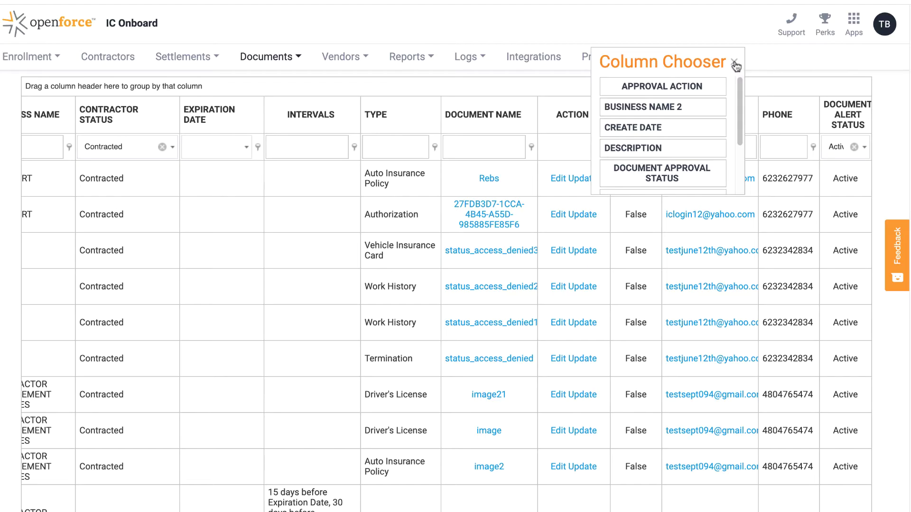
- Close the Column Chooser panel, leaving Business Name and Intervals in the grid
left_click(736, 65)
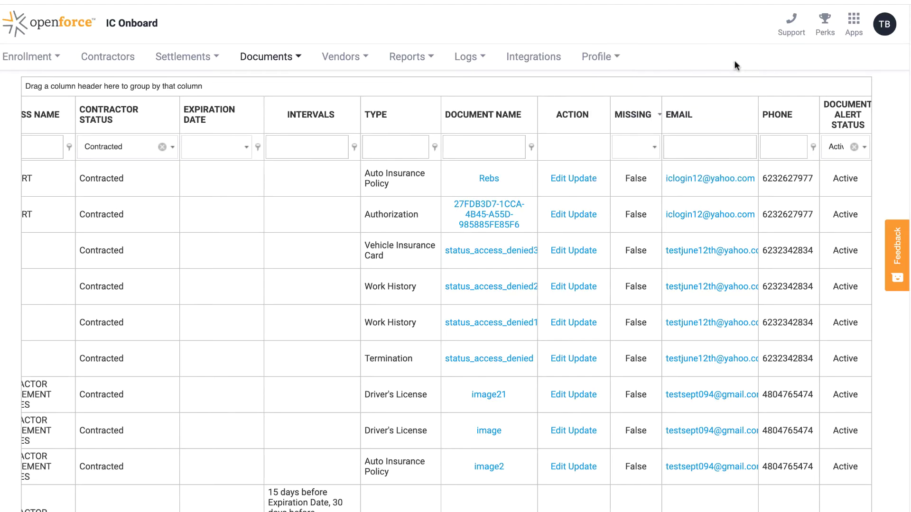
scroll(716, 189, "down", 1)
scroll(716, 188, "down", 2)
scroll(716, 195, "down", 3)
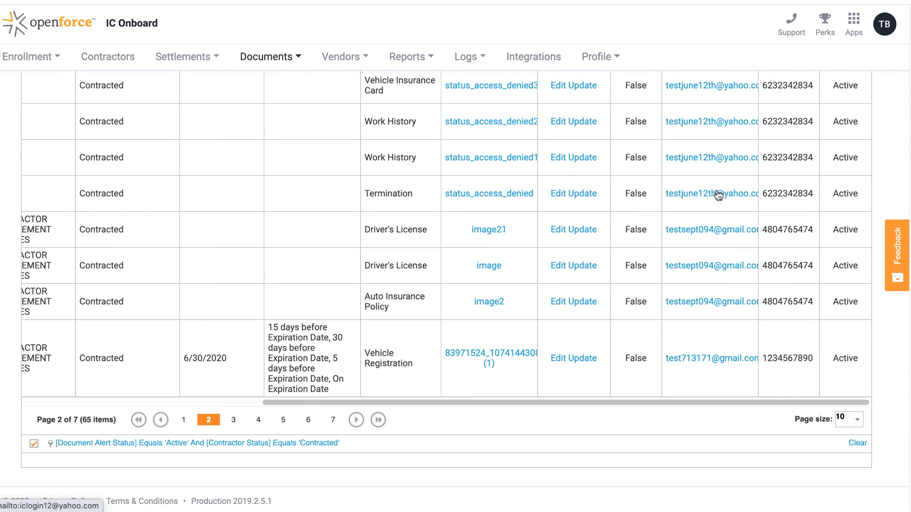
left_click_drag(694, 403, 543, 398)
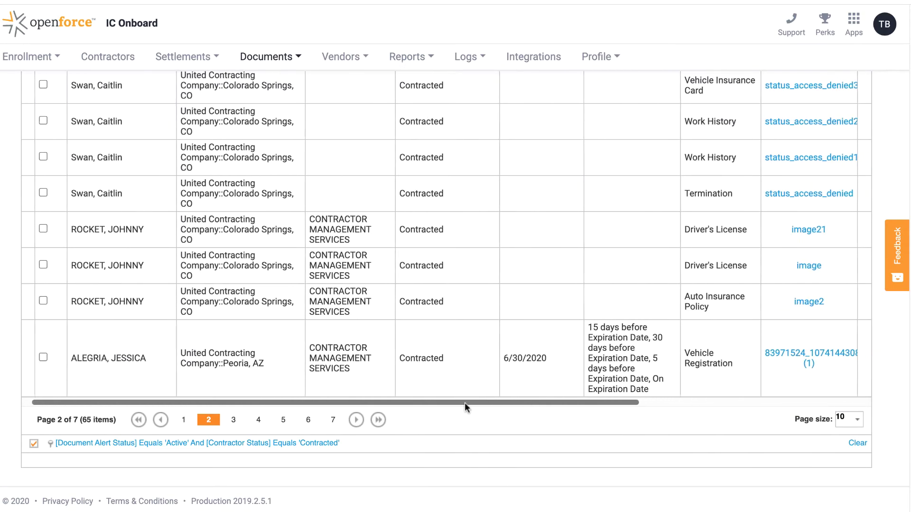
left_click_drag(543, 399, 446, 400)
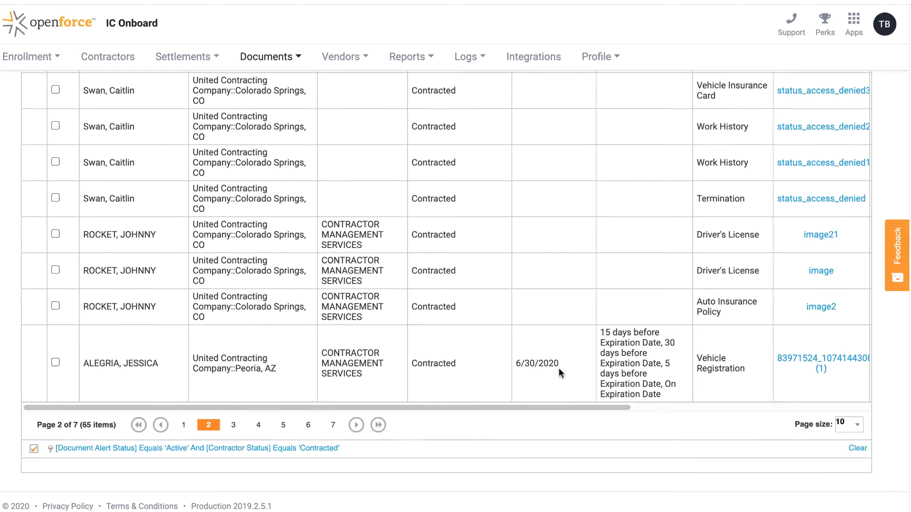
scroll(558, 368, "up", 3)
scroll(559, 368, "up", 3)
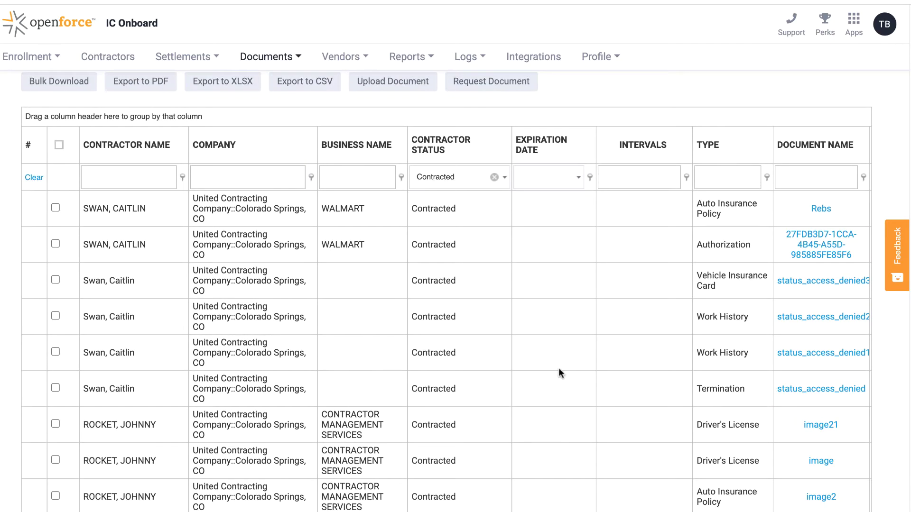
scroll(558, 373, "up", 4)
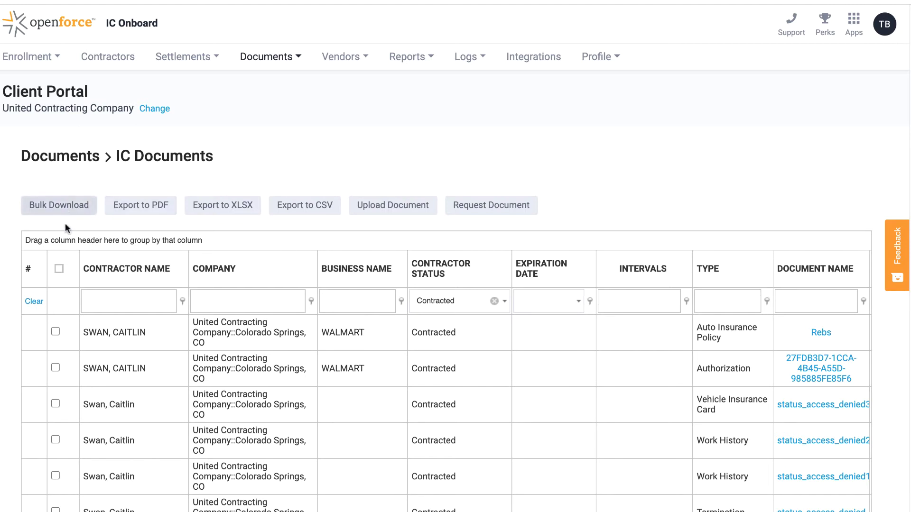
- Select all document rows, export them to XLSX, and bring up the download's options
left_click(59, 269)
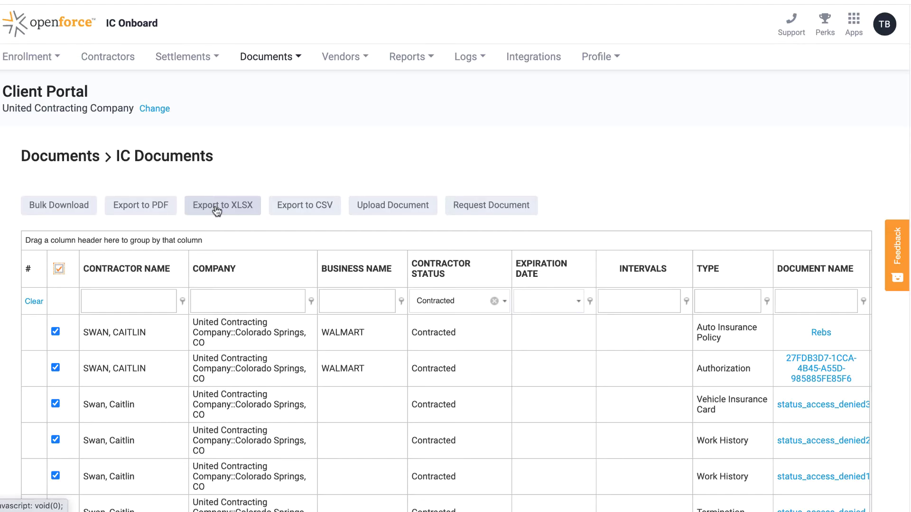
left_click(217, 212)
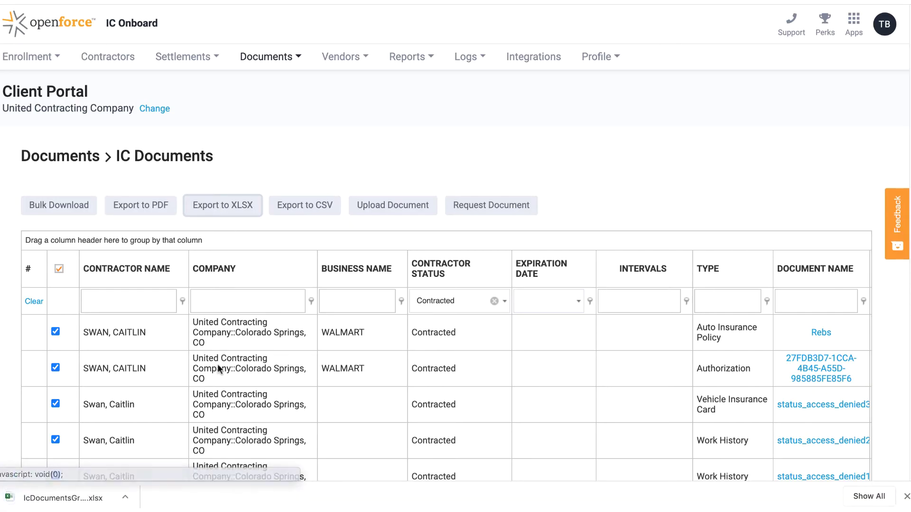
left_click(124, 500)
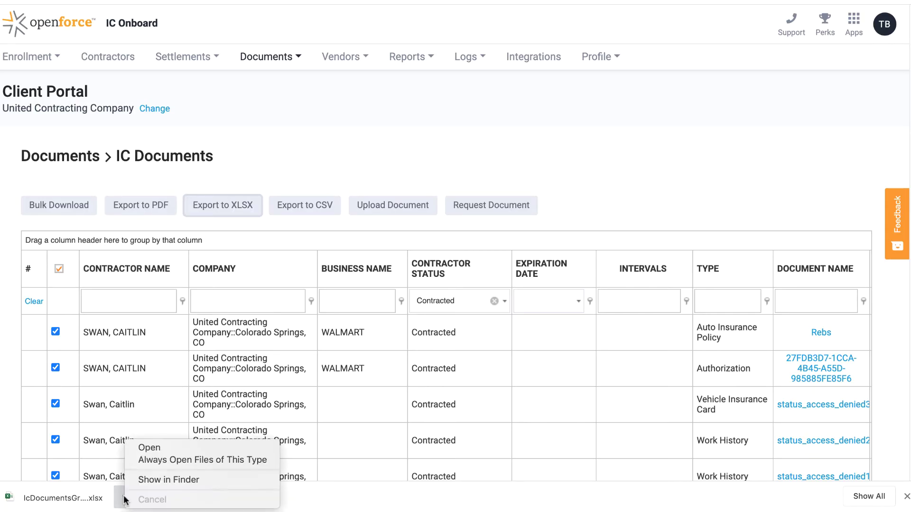
- Open the IcDocumentsGridView workbook in Excel and position its window over the IC Documents page
left_click(162, 448)
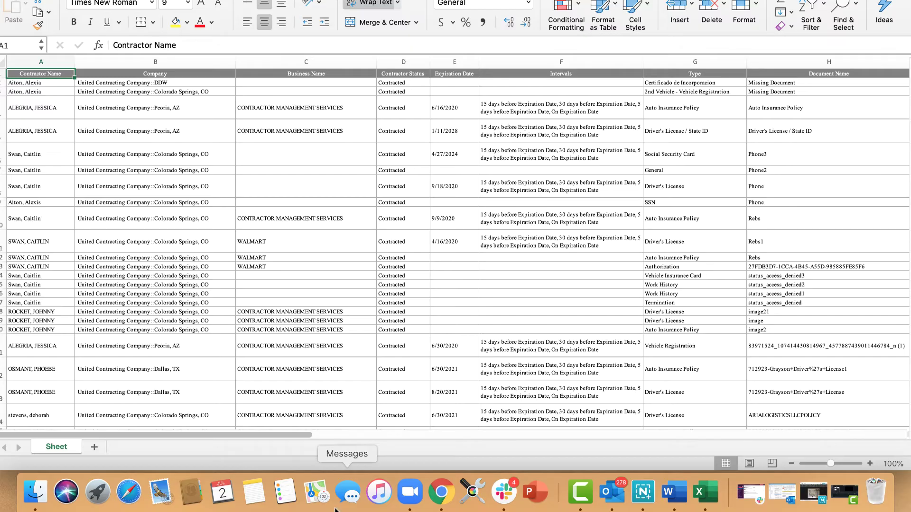
left_click_drag(534, 0, 504, 106)
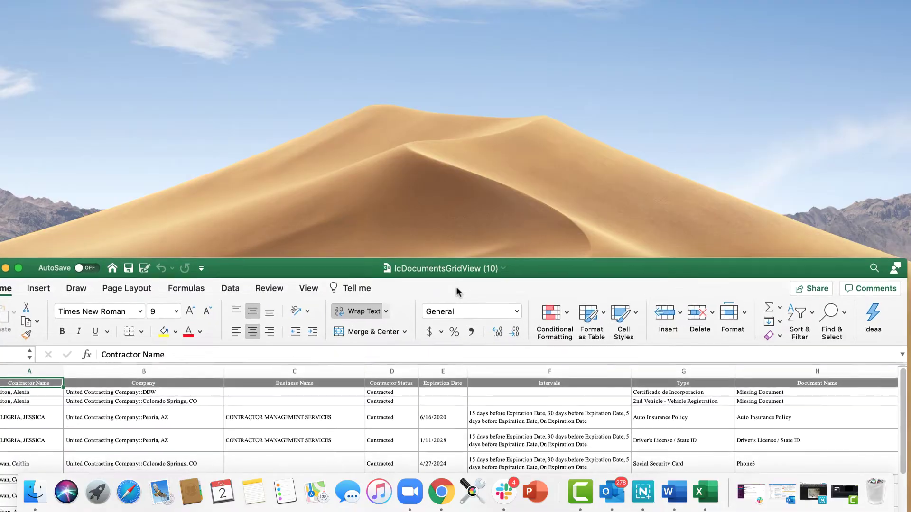
left_click_drag(504, 107, 472, 307)
left_click(441, 491)
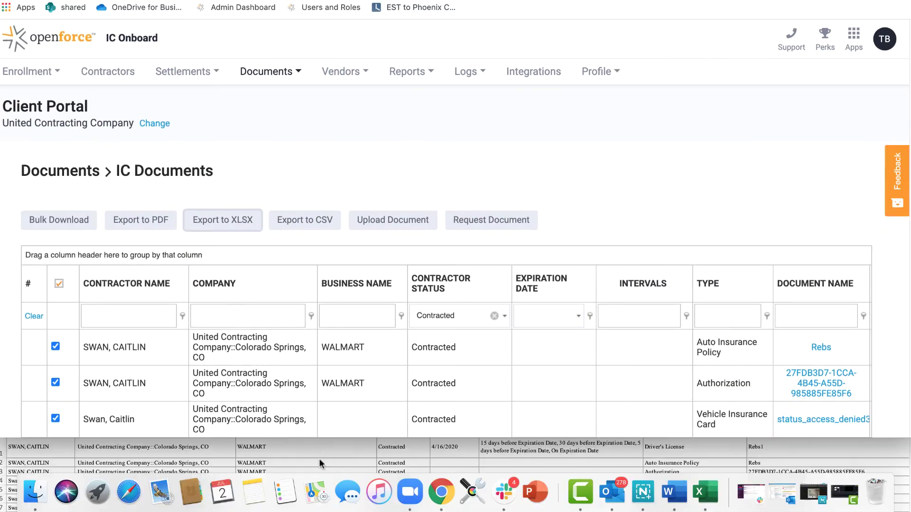
left_click(319, 458)
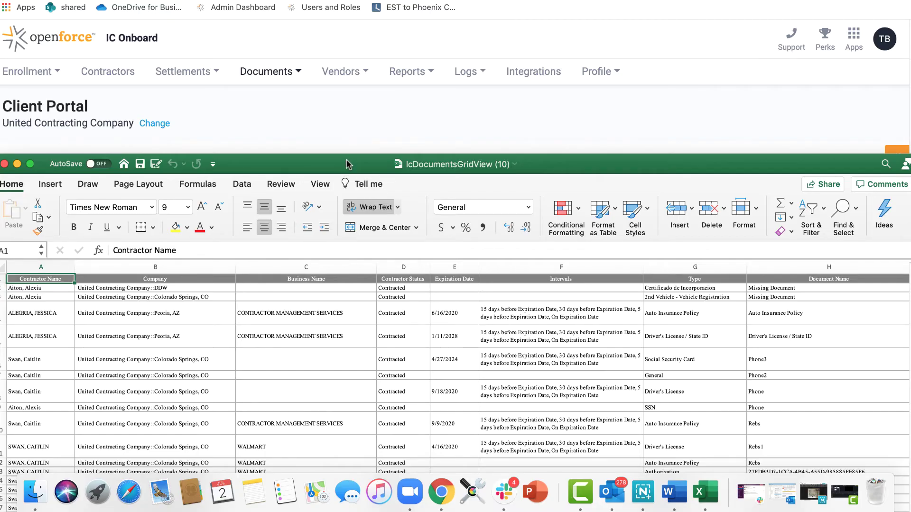
left_click_drag(347, 164, 307, 318)
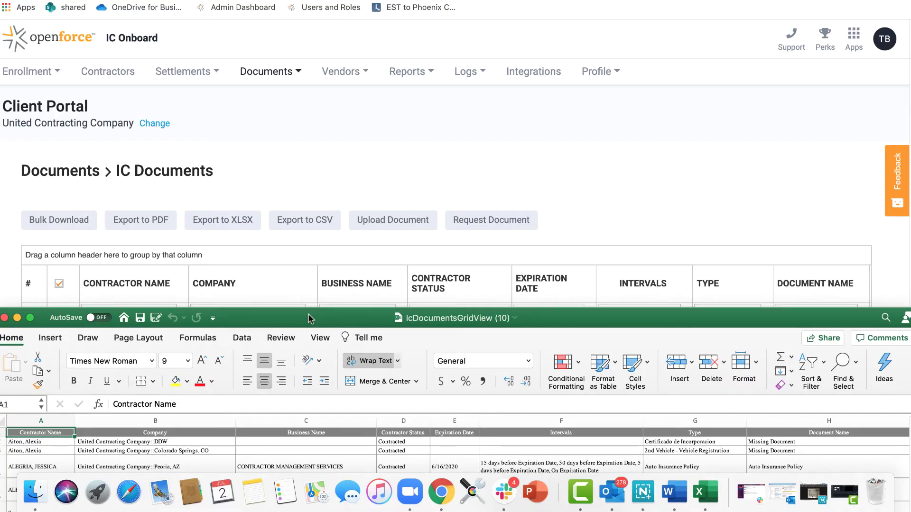
left_click_drag(308, 317, 309, 315)
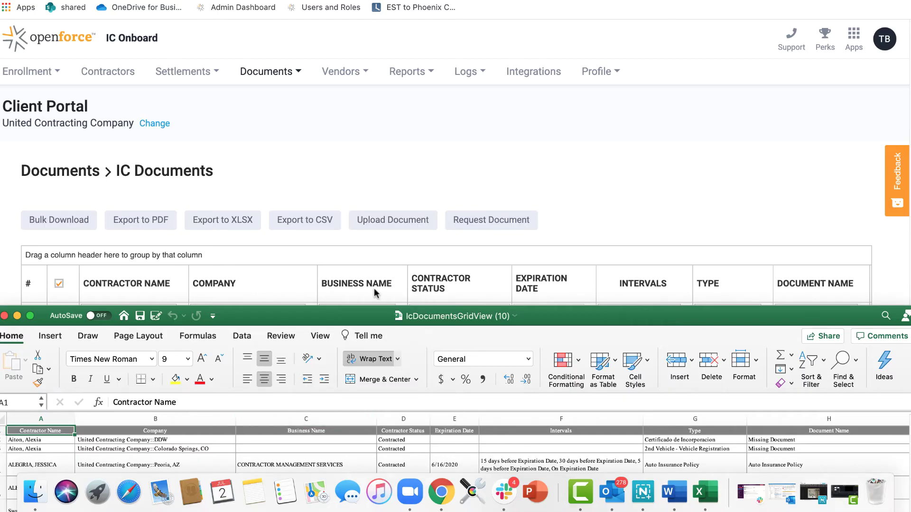
left_click_drag(369, 324, 350, 249)
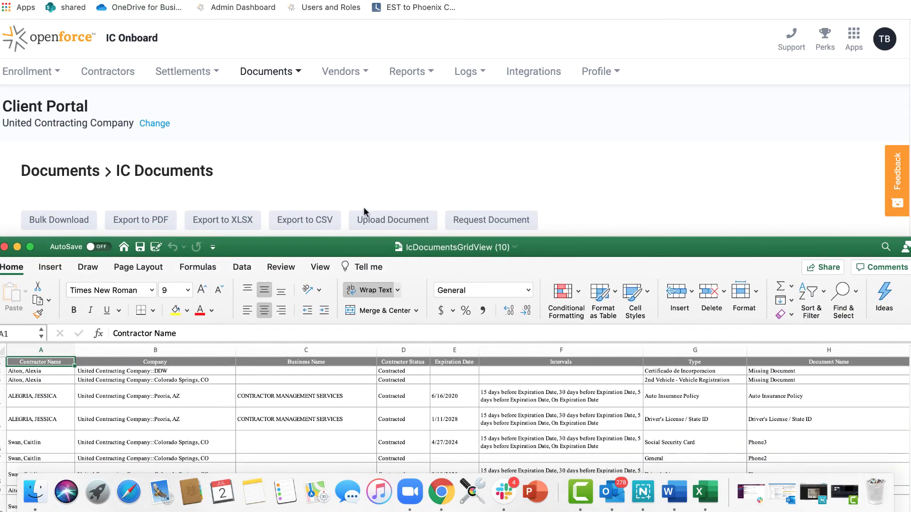
- Maximise the Excel window and zoom the sheet to 121%
left_click_drag(336, 243, 333, 1)
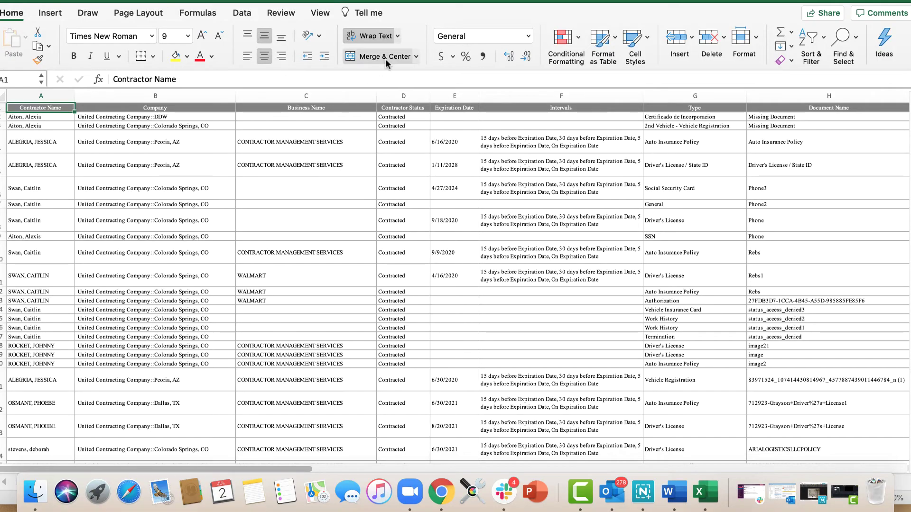
left_click_drag(538, 3, 537, 0)
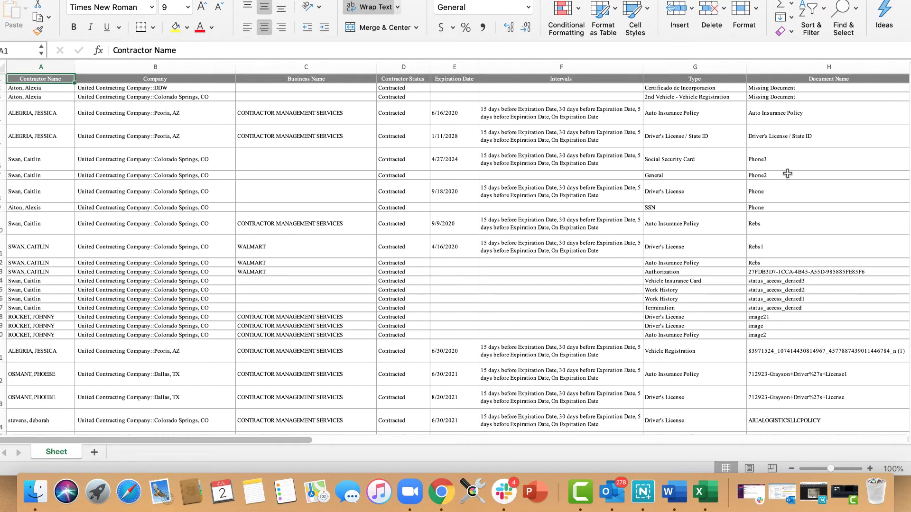
left_click_drag(830, 468, 834, 468)
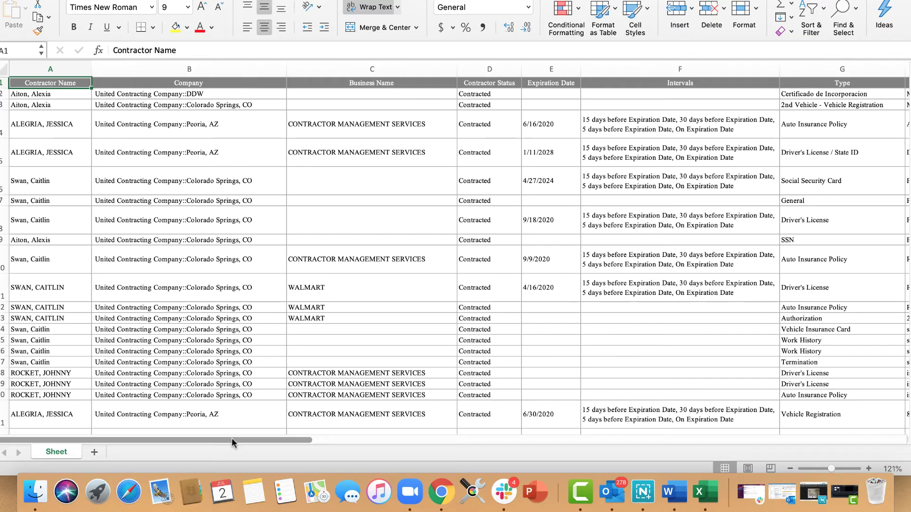
left_click_drag(231, 438, 287, 438)
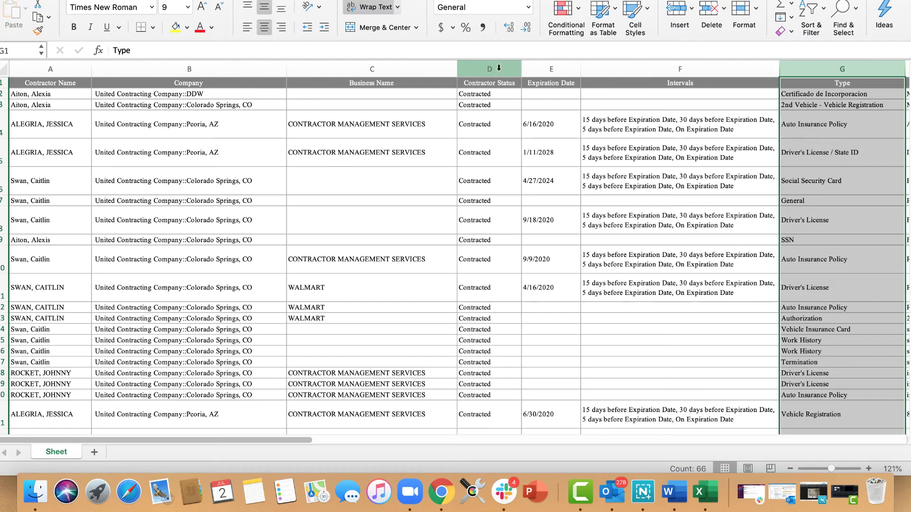
left_click(546, 67)
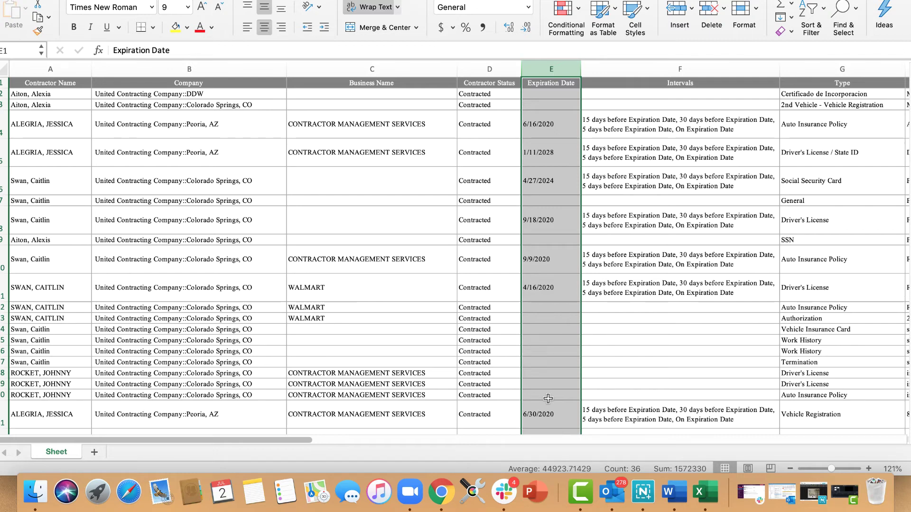
left_click(688, 83)
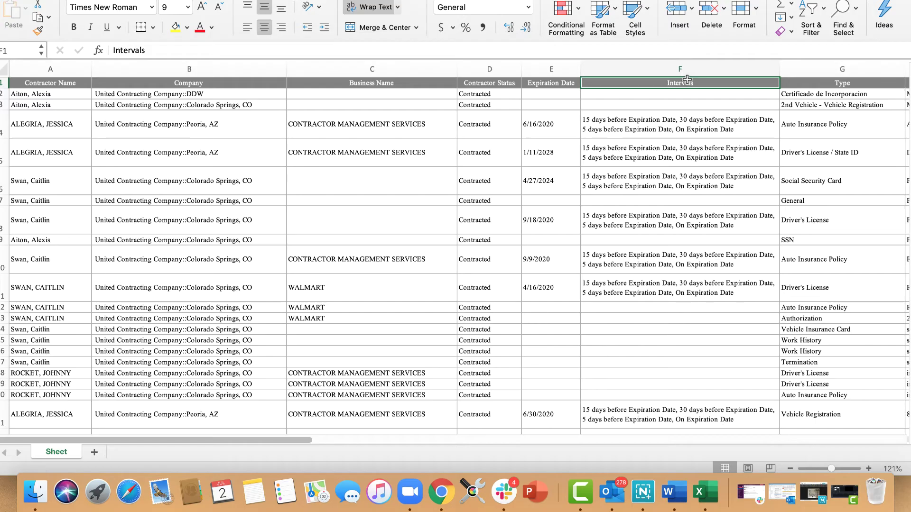
left_click(687, 71)
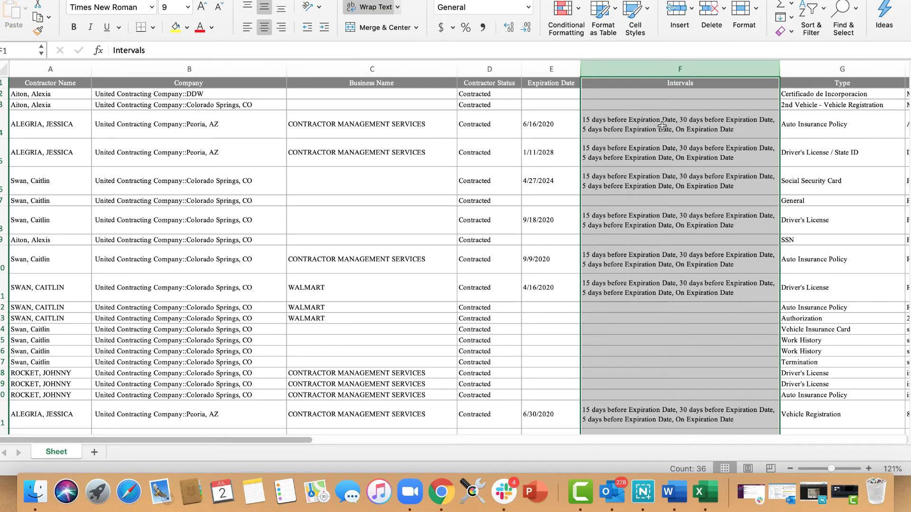
left_click(560, 307)
left_click_drag(560, 307, 567, 380)
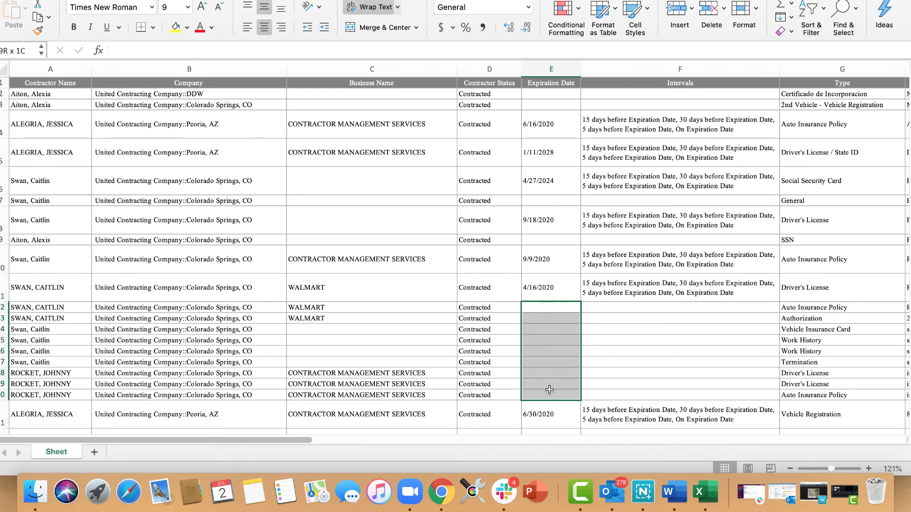
left_click_drag(652, 307, 641, 393)
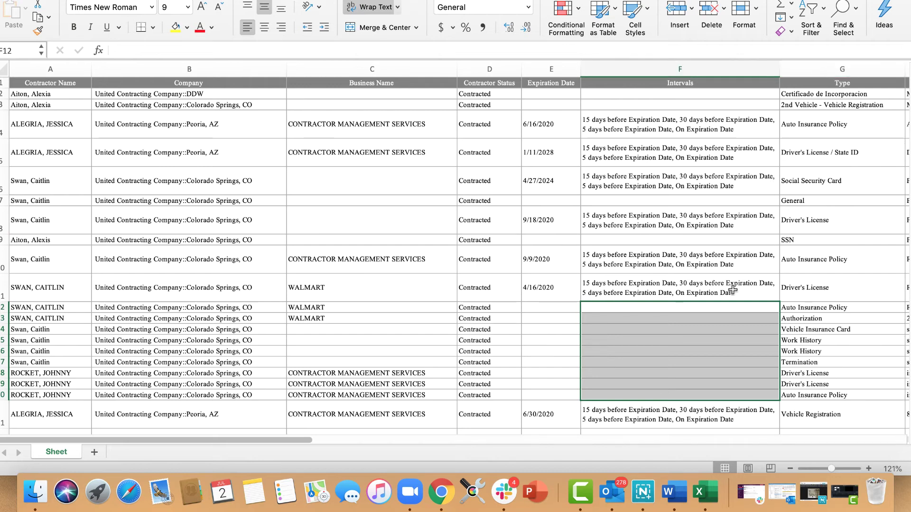
left_click_drag(299, 440, 524, 439)
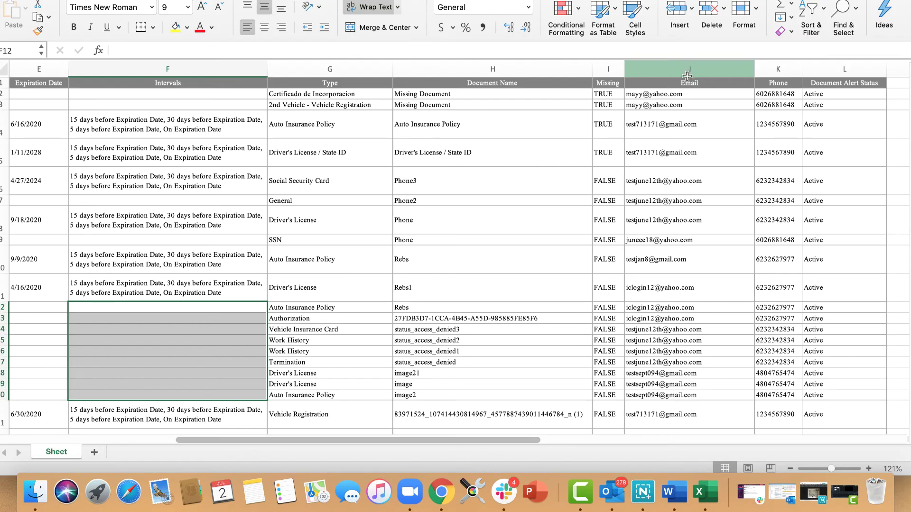
- Select columns K and L, Phone and Document Alert Status, for review
left_click(783, 65)
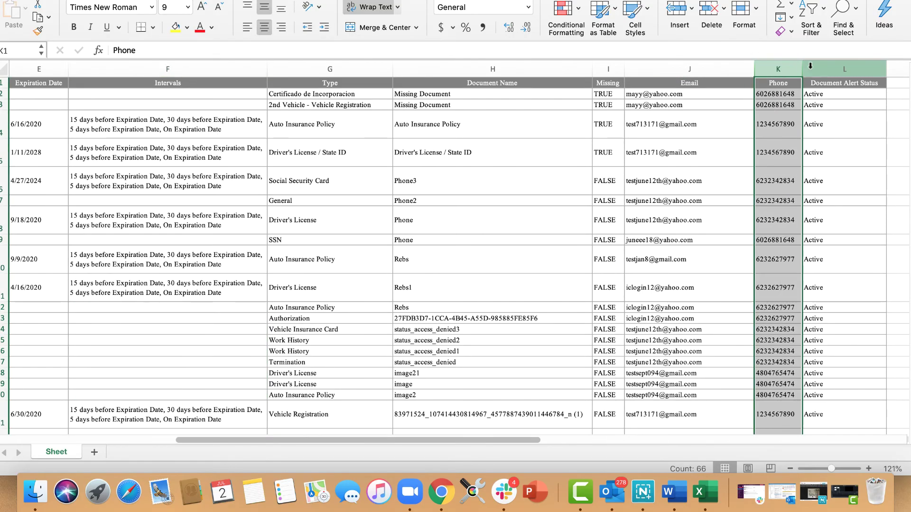
left_click(843, 65)
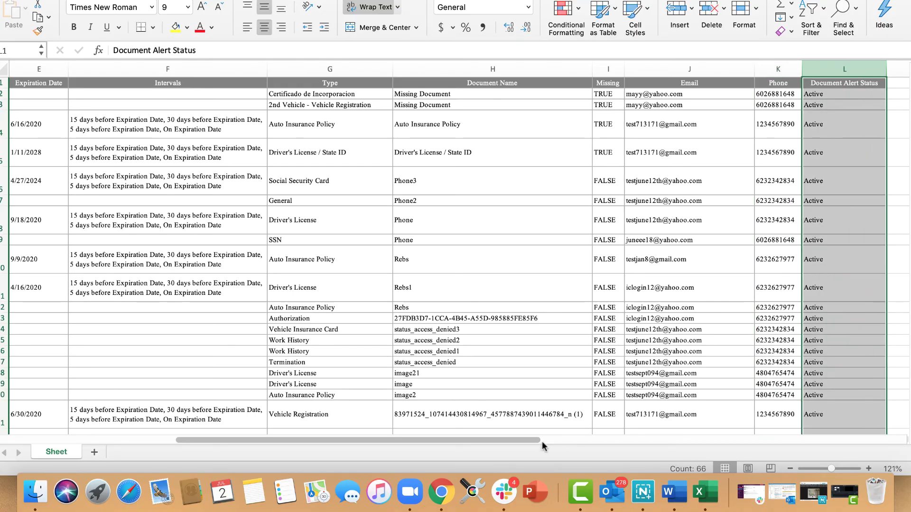
left_click_drag(528, 443, 603, 440)
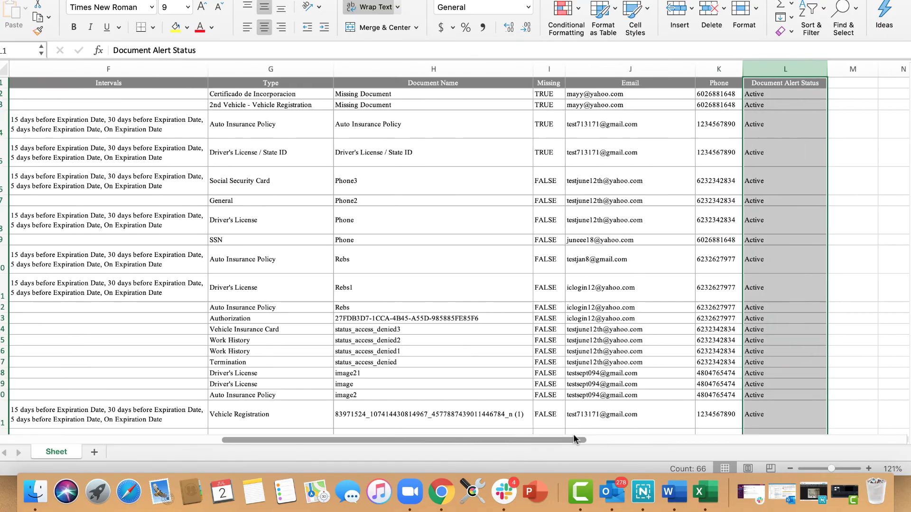
scroll(775, 230, "down", 3)
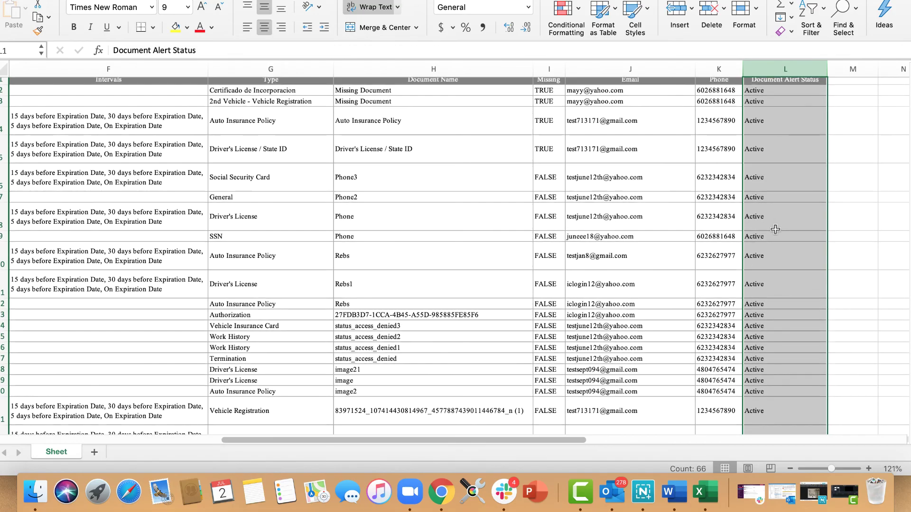
scroll(775, 229, "down", 1)
scroll(776, 229, "down", 2)
scroll(775, 230, "down", 1)
scroll(775, 229, "down", 2)
scroll(774, 229, "down", 1)
scroll(775, 229, "down", 1)
scroll(775, 229, "down", 1)
scroll(774, 229, "down", 1)
scroll(776, 230, "down", 1)
scroll(775, 229, "down", 1)
scroll(762, 320, "down", 2)
scroll(762, 322, "up", 3)
scroll(761, 321, "up", 1)
scroll(763, 320, "up", 2)
scroll(764, 320, "up", 2)
scroll(763, 320, "up", 2)
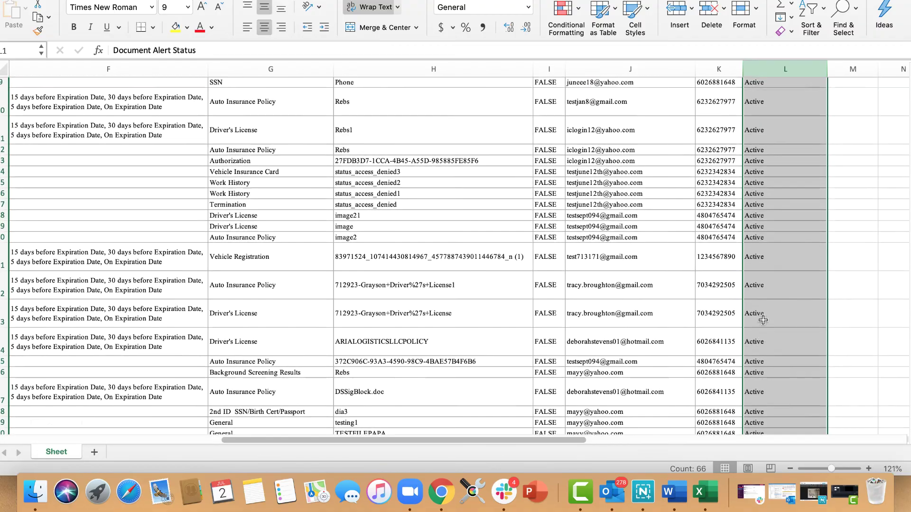
scroll(763, 320, "up", 2)
scroll(762, 320, "up", 1)
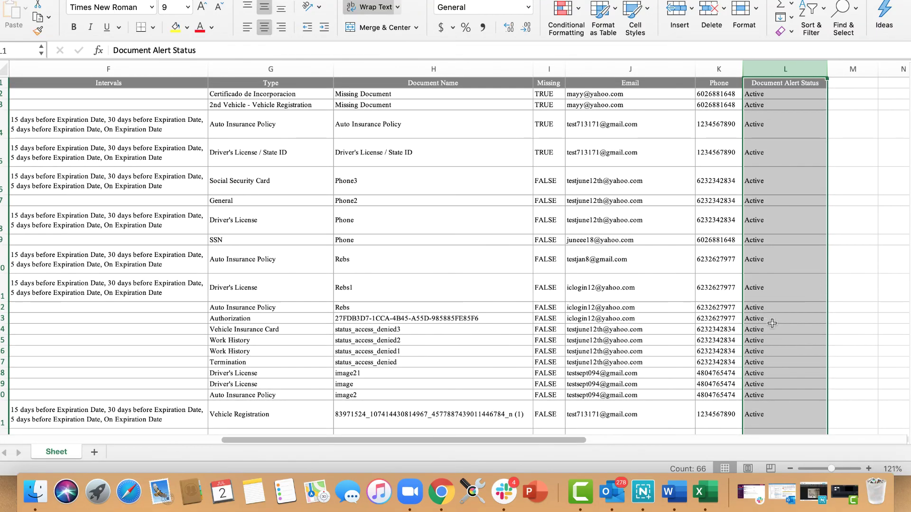
left_click_drag(575, 439, 378, 441)
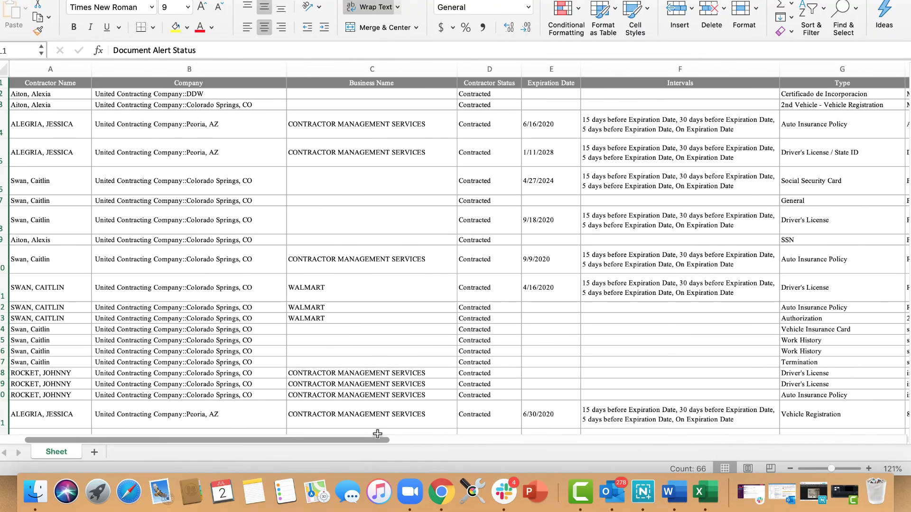